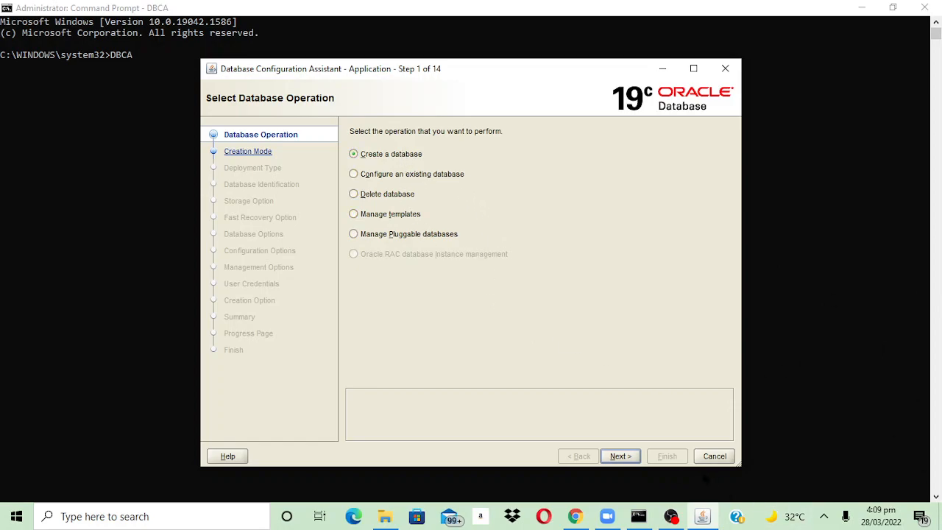
- Start creating a new database and choose the advanced configuration mode
click(622, 456)
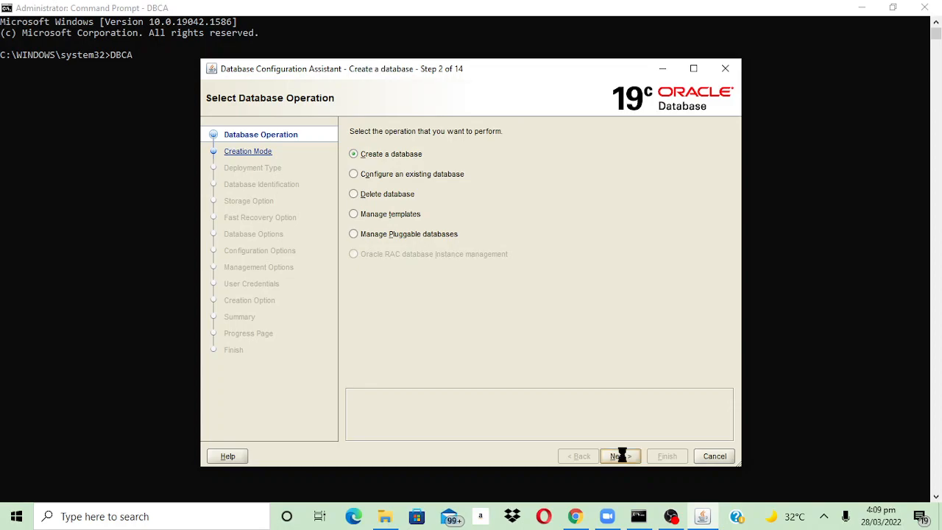
click(371, 353)
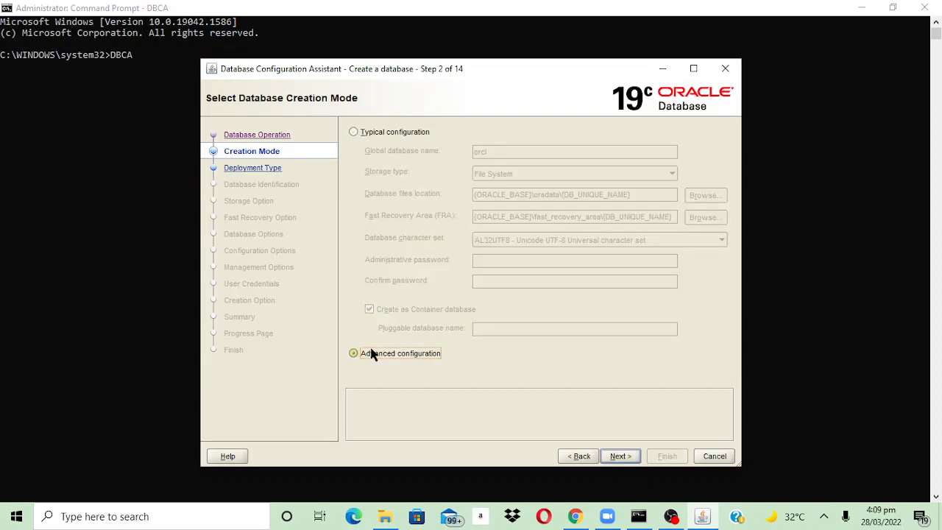
click(615, 456)
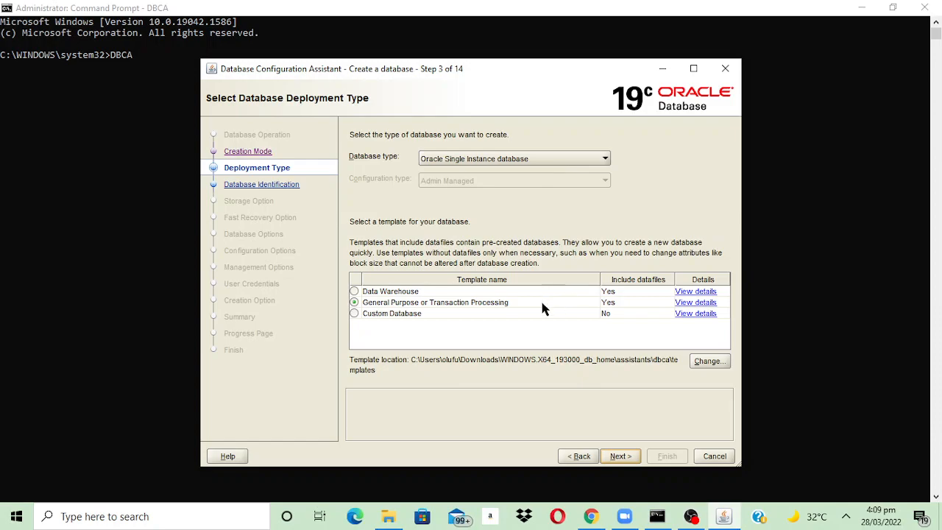
- Select the Custom Database template for the single-instance database
click(354, 314)
click(621, 457)
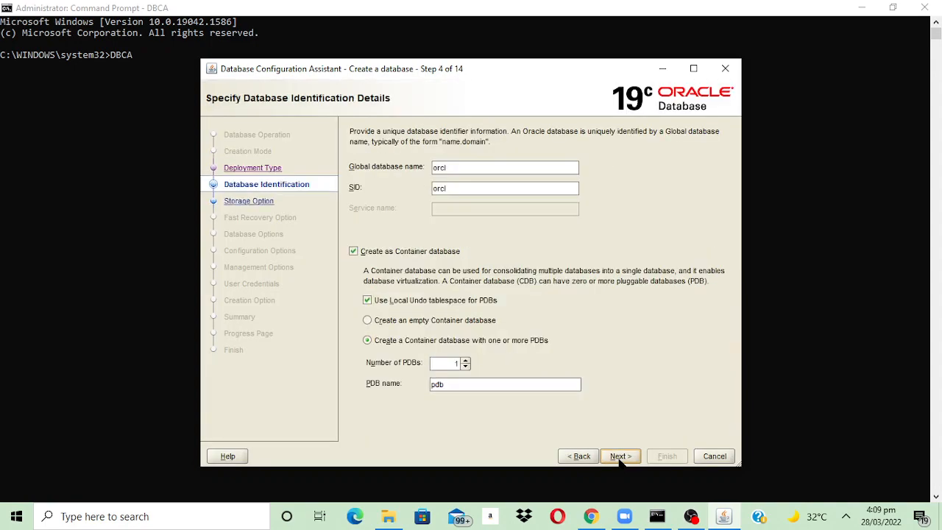
- Name the database orclbin and turn off creating it as a container database
click(454, 168)
text(bin)
click(353, 252)
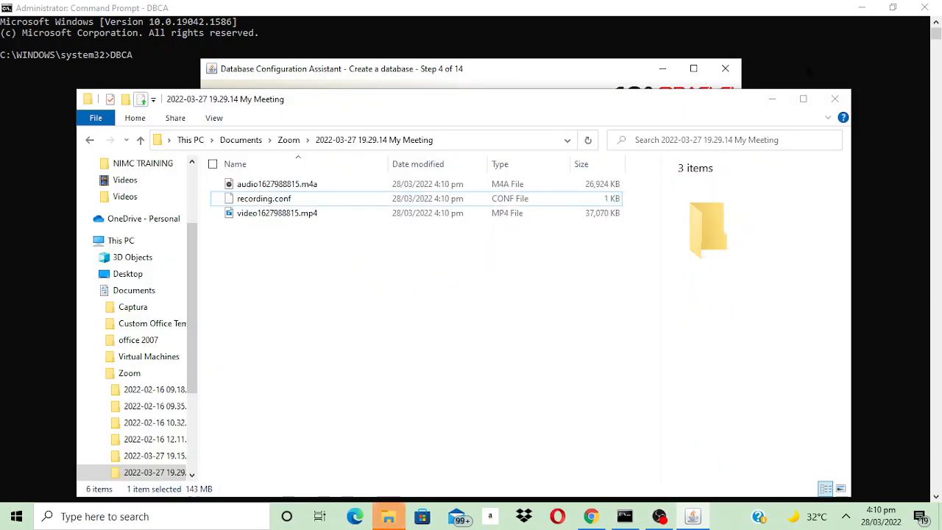
click(770, 100)
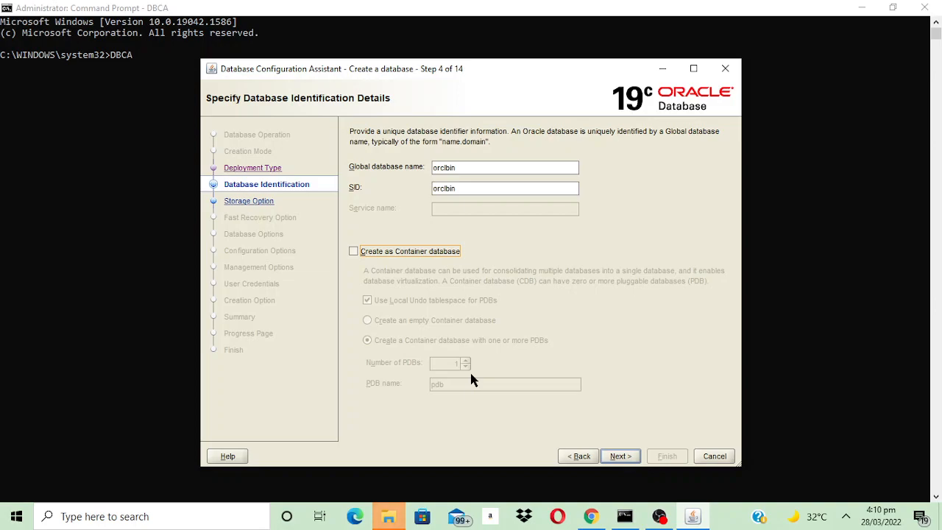
click(620, 457)
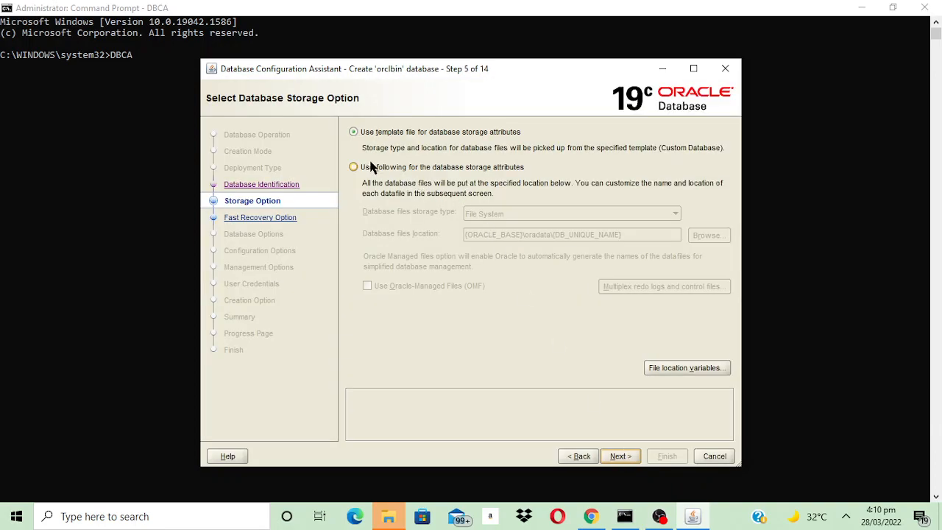
- Use custom database storage attributes on the file system with Oracle-Managed Files enabled
click(358, 168)
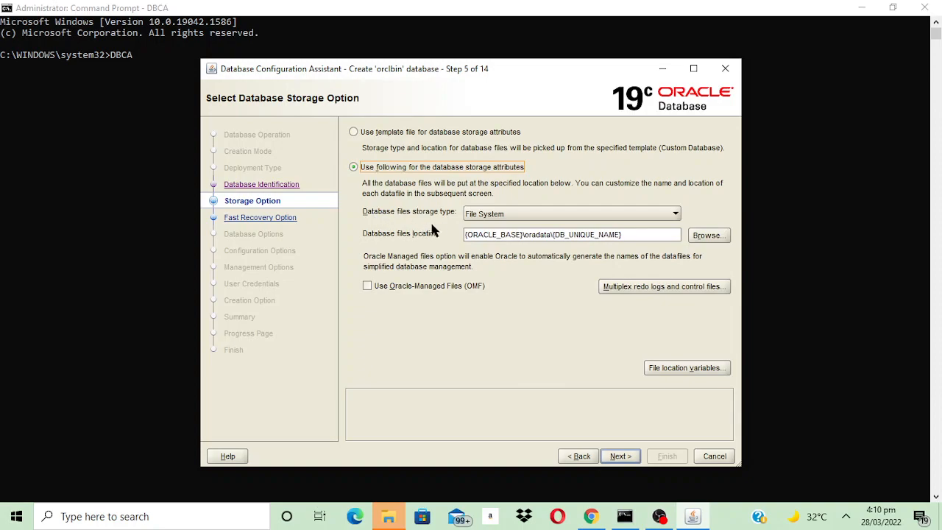
click(367, 286)
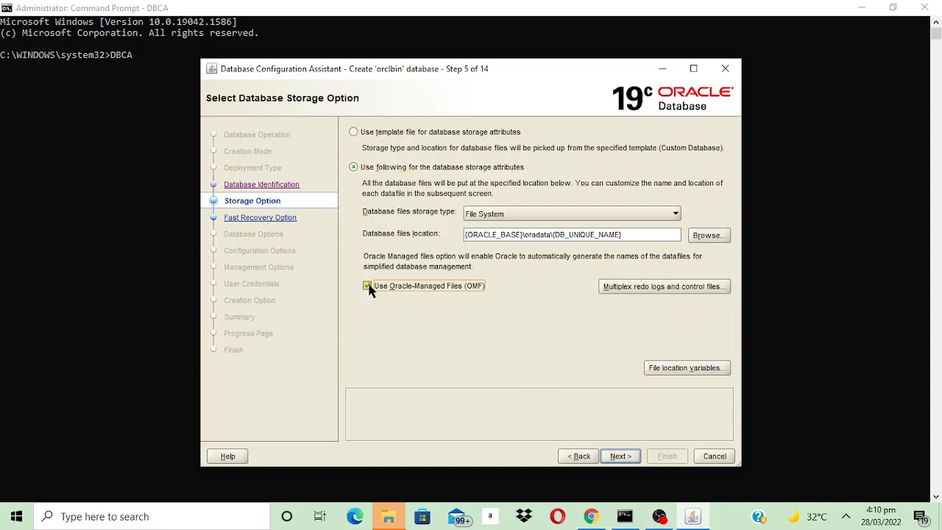
click(613, 455)
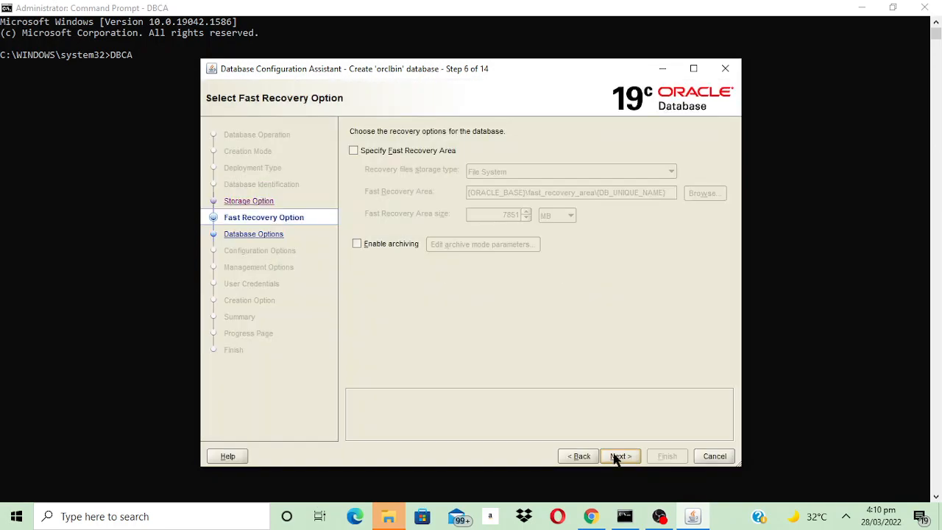
- Enable a Fast Recovery Area with the default location and size
click(353, 150)
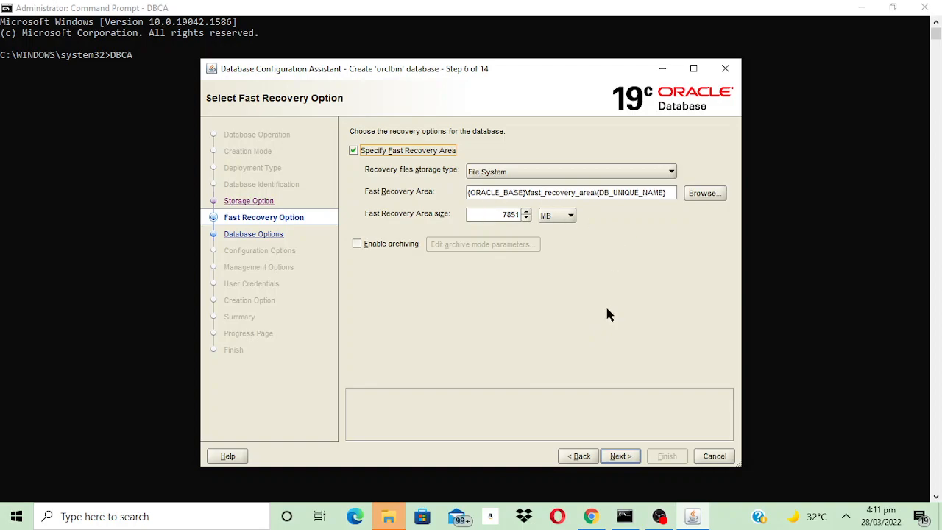
click(619, 456)
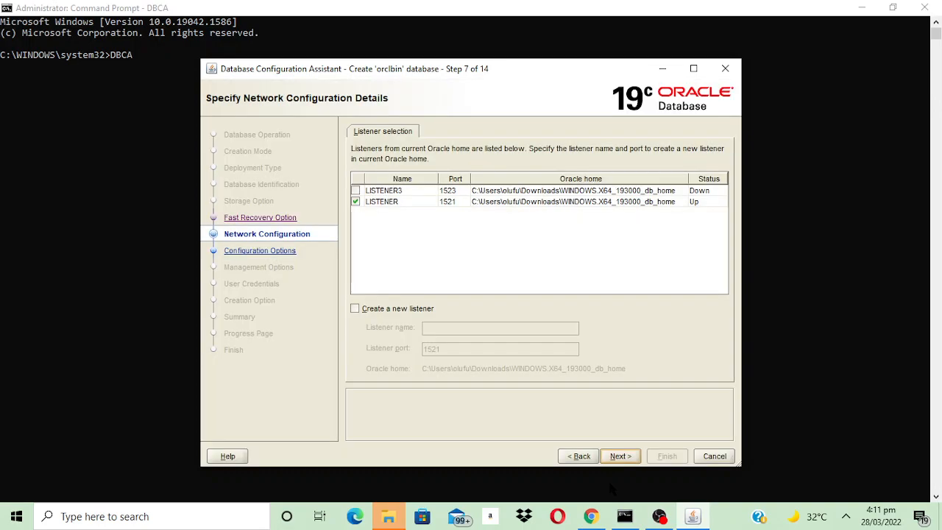
- Create a new listener named LISTERNER2 on port 1522 and deselect the existing LISTENER
click(409, 310)
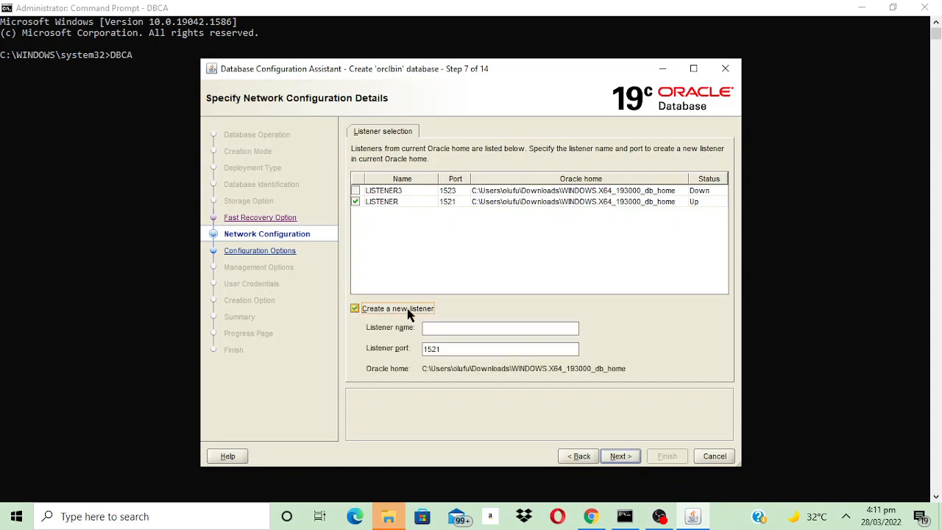
click(442, 327)
text(LISTRERNER2)
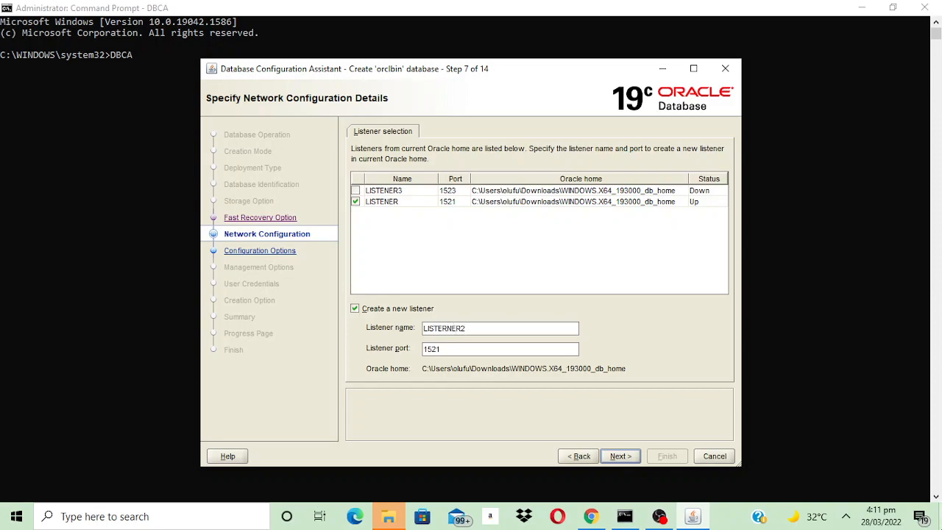
click(498, 348)
key(BackSpace)
text(2)
click(621, 456)
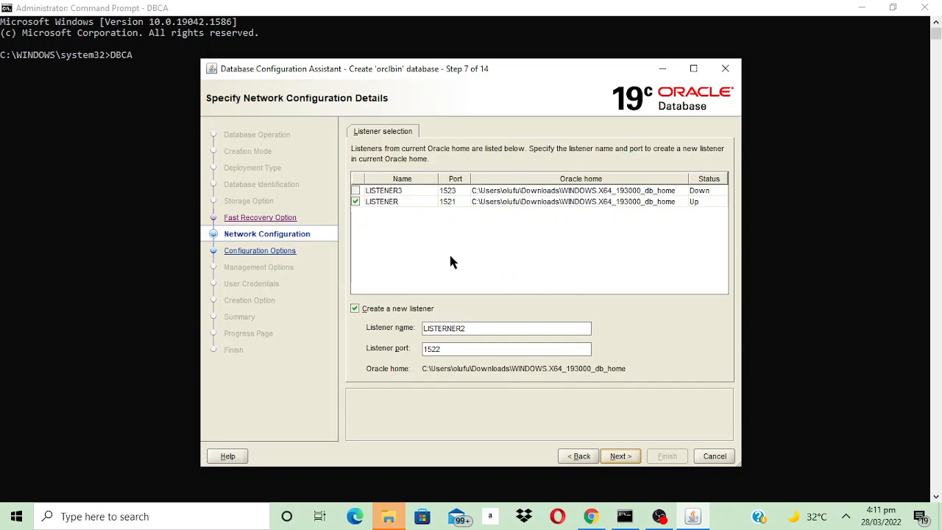
click(355, 200)
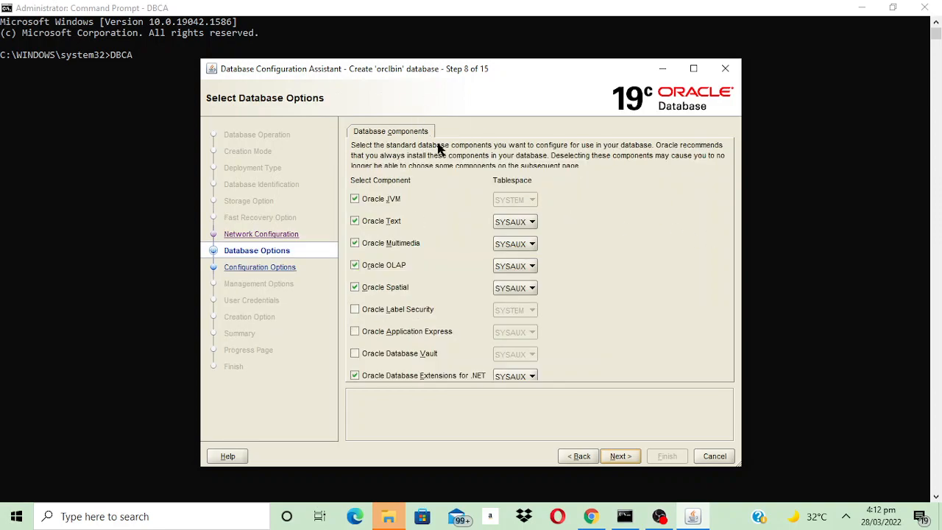
- Deselect Oracle Text, Multimedia, OLAP, Spatial and Database Extensions for .NET, keeping only Oracle JVM
click(356, 221)
click(355, 246)
click(356, 267)
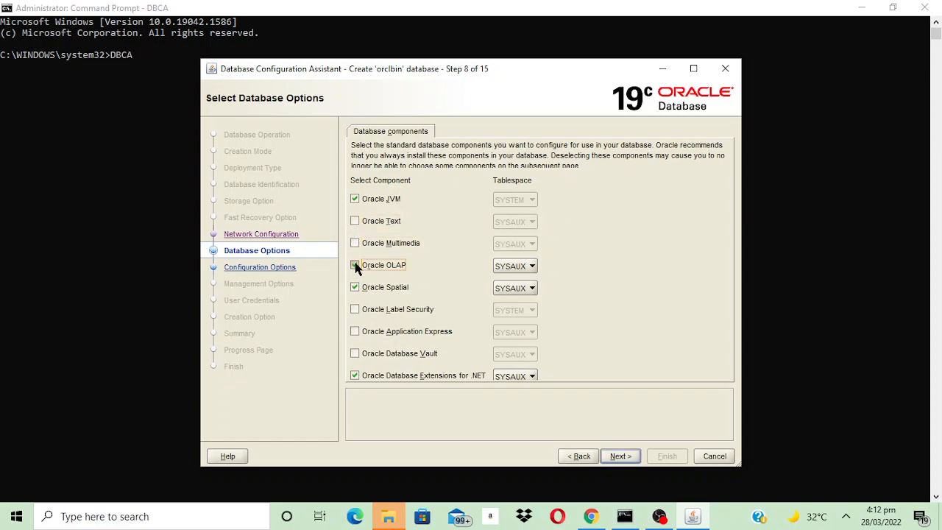
click(357, 289)
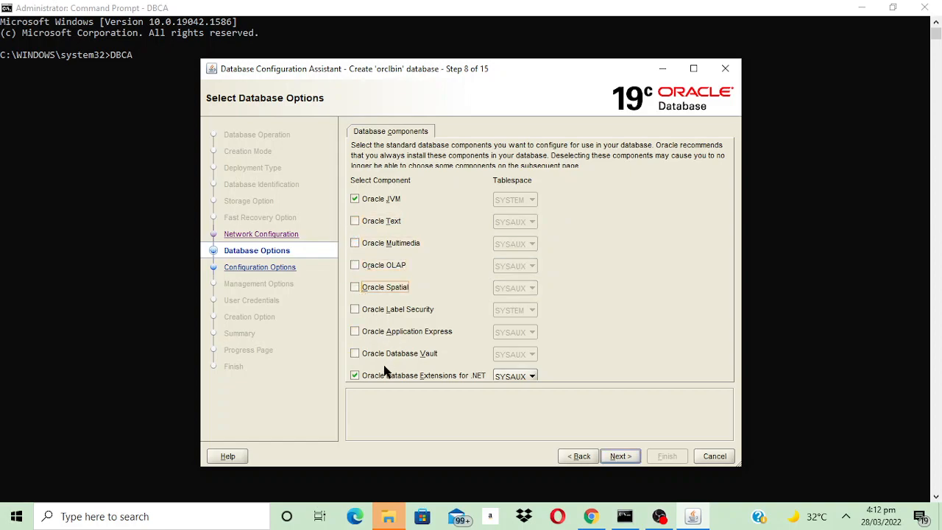
click(355, 376)
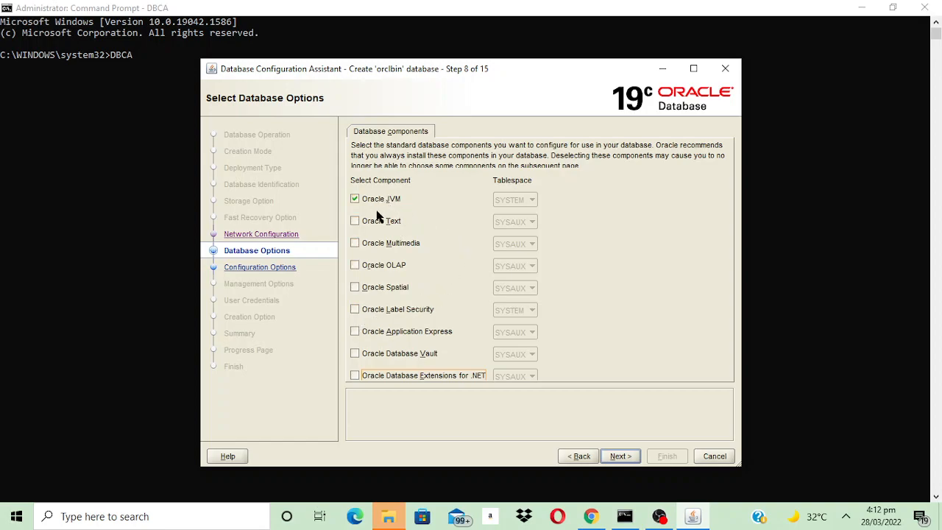
click(622, 457)
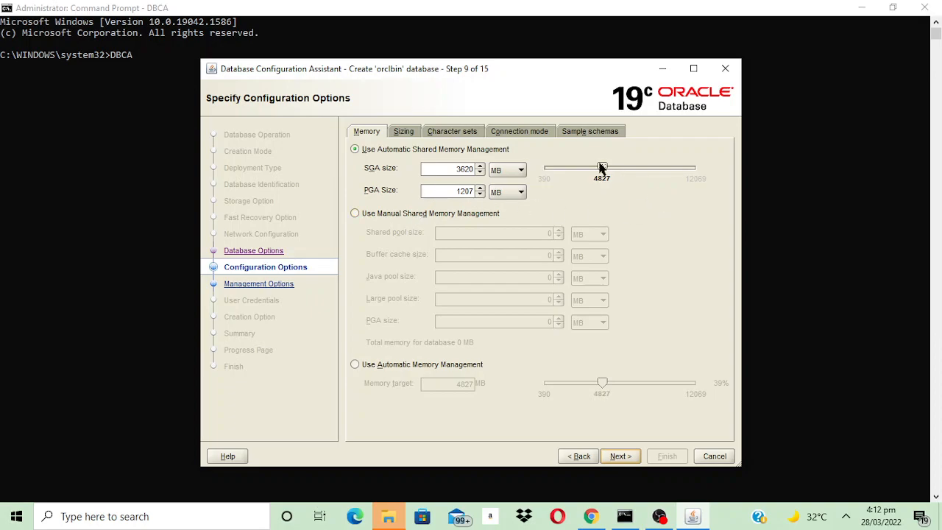
- Lower the automatic shared memory total to about 2504 MB and review the sizing, character set, connection and sample schema settings
drag(601, 169, 570, 172)
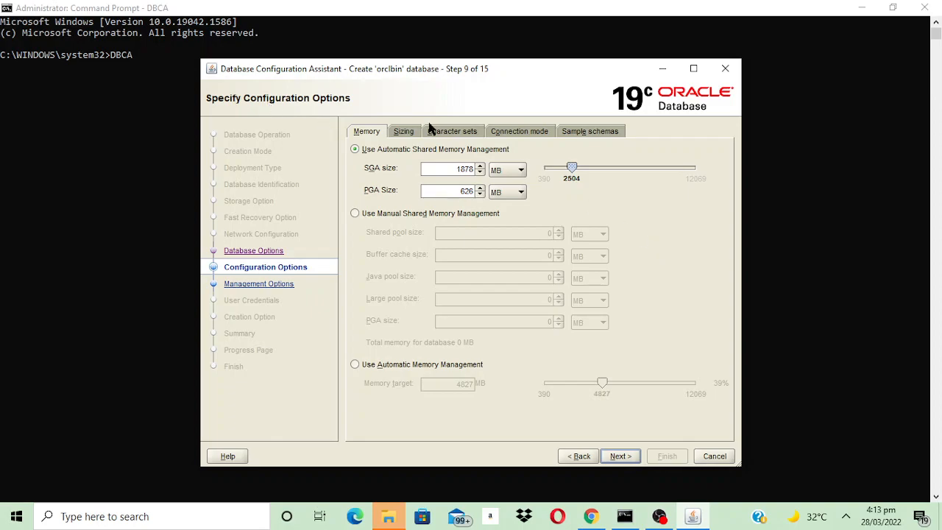
click(406, 131)
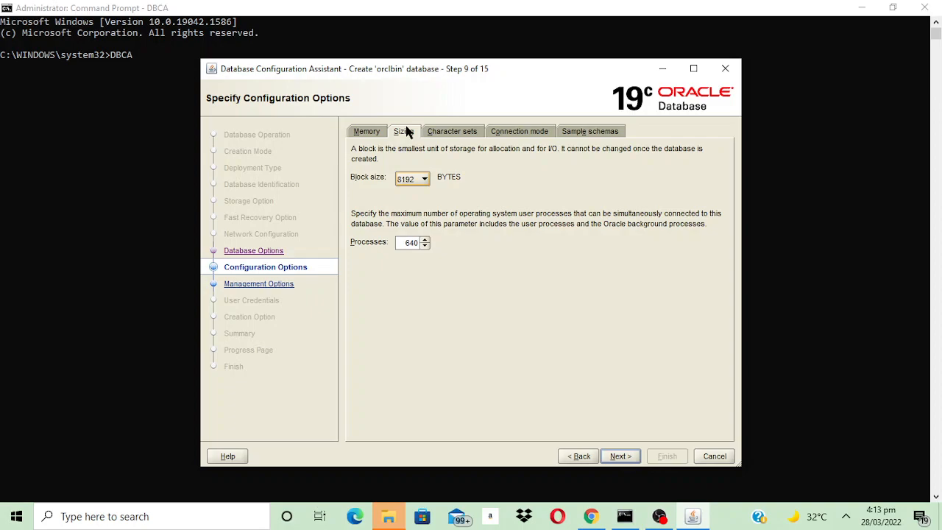
click(464, 136)
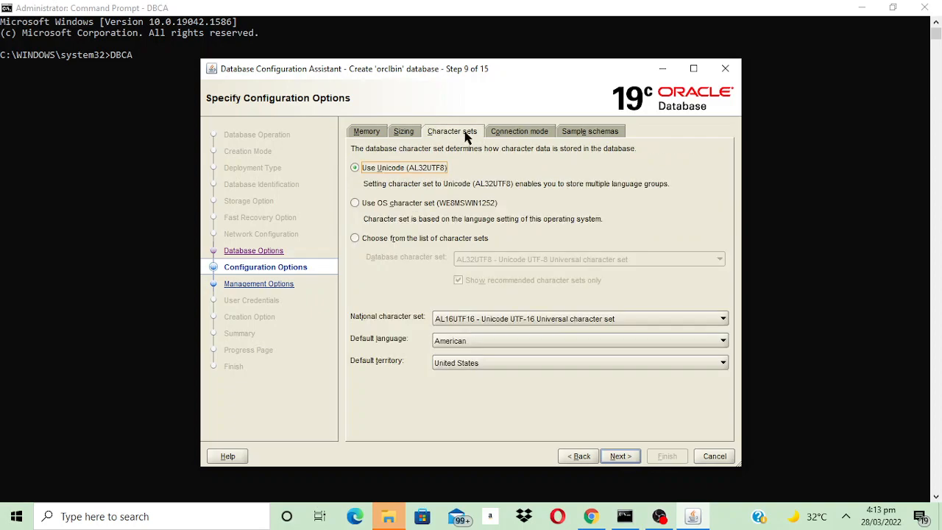
click(535, 132)
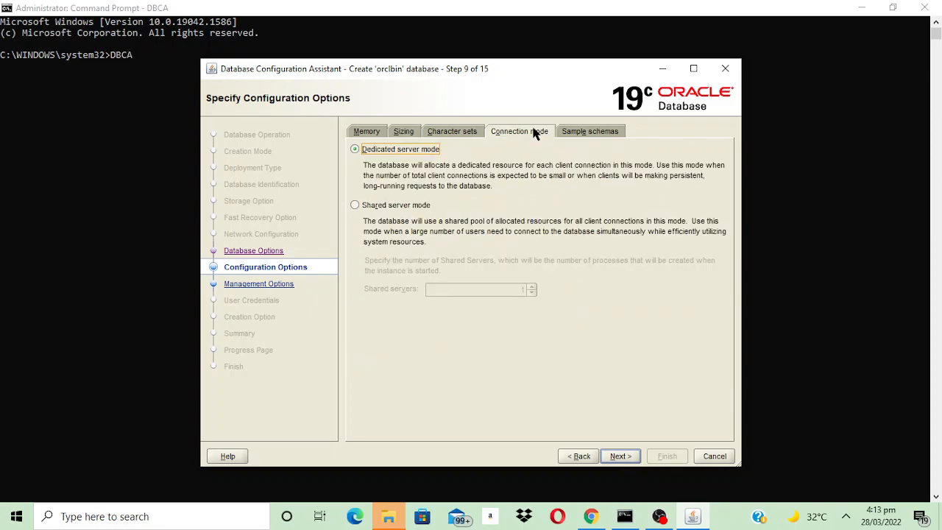
click(595, 133)
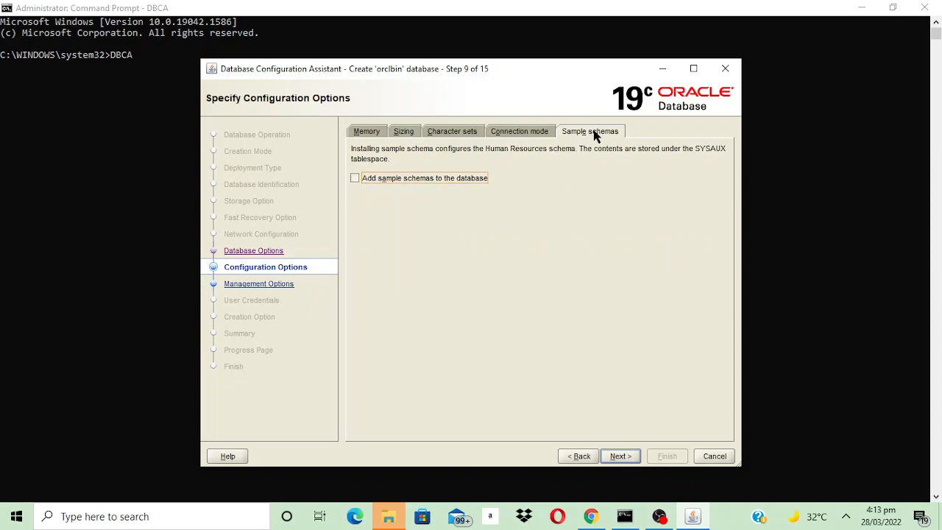
click(360, 134)
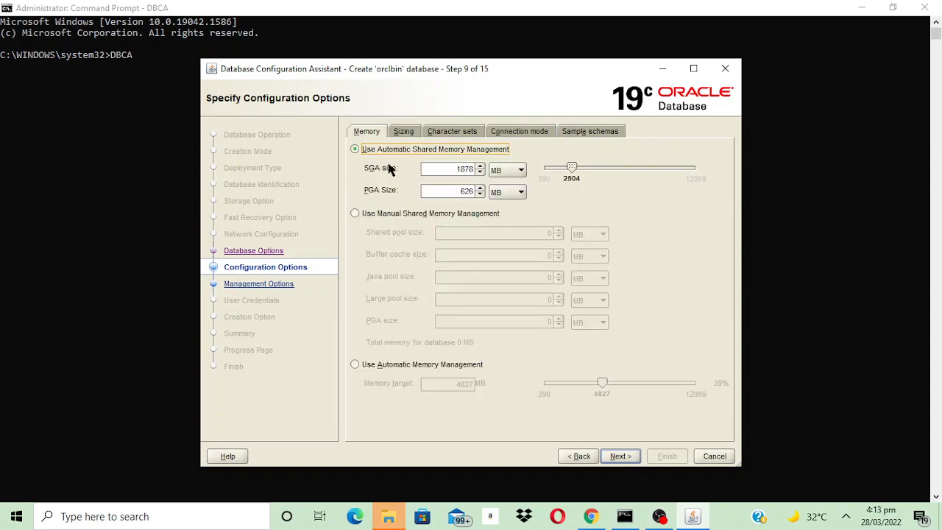
click(617, 456)
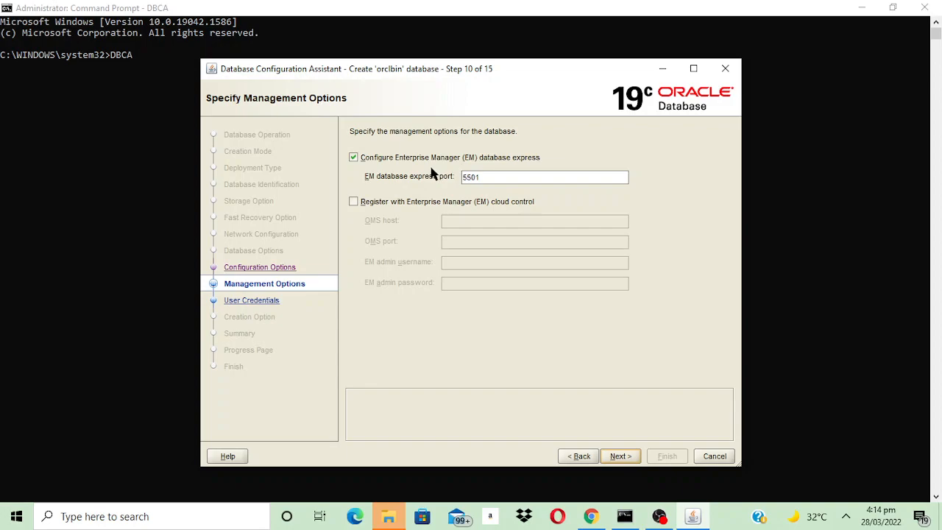
- Keep the management defaults, then use one administrative password for all accounts, entering and confirming the password
click(618, 457)
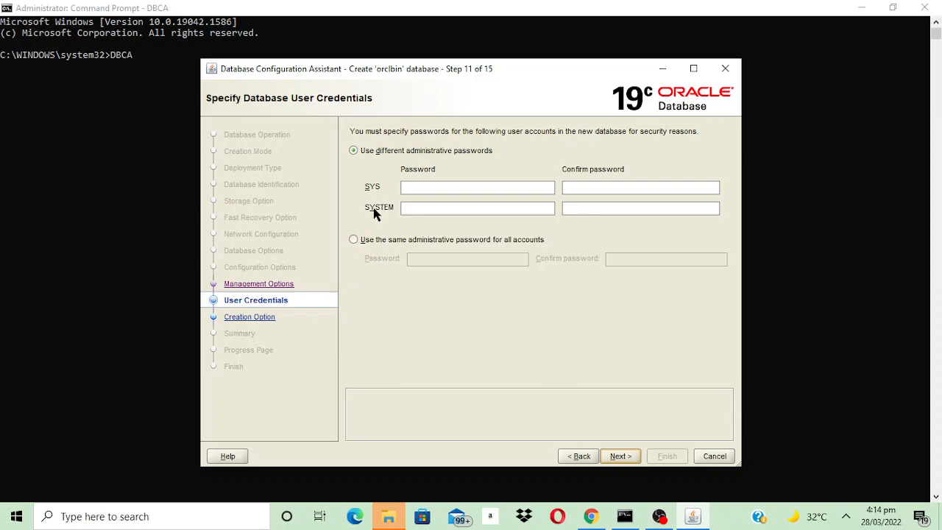
click(354, 240)
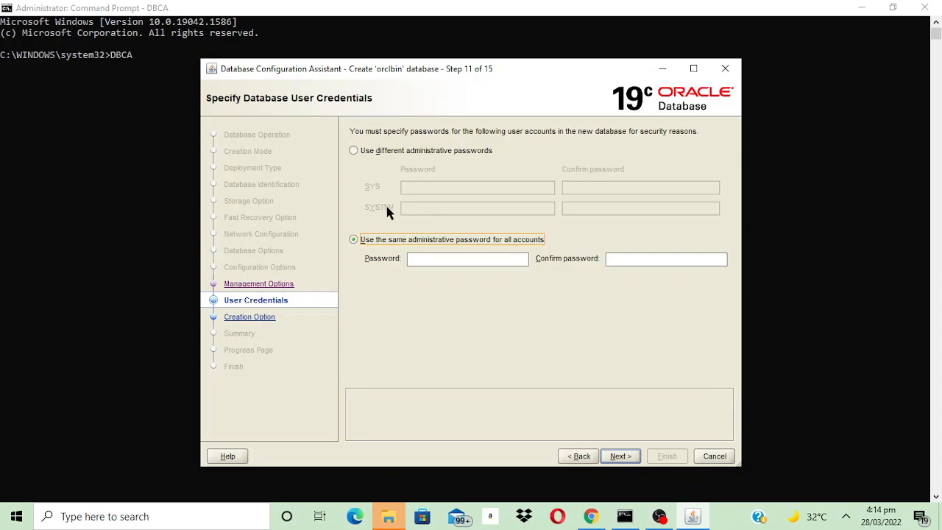
click(418, 260)
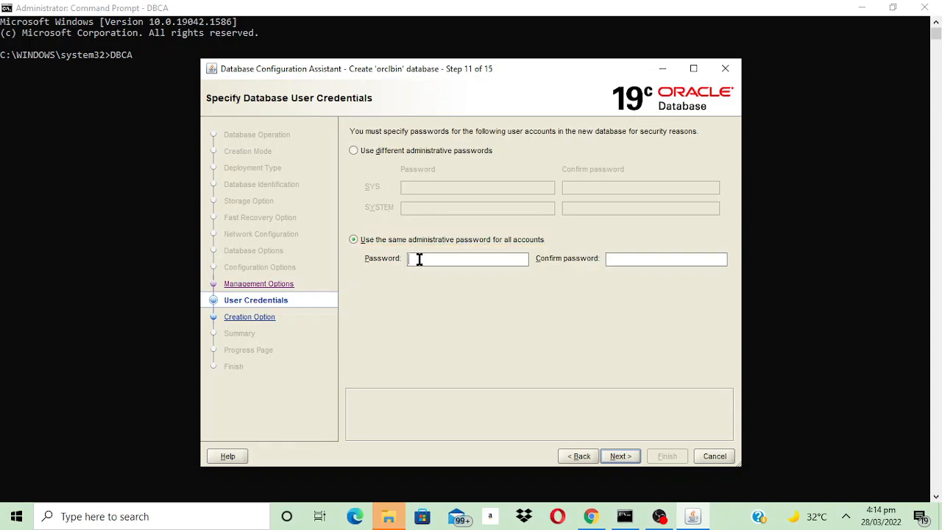
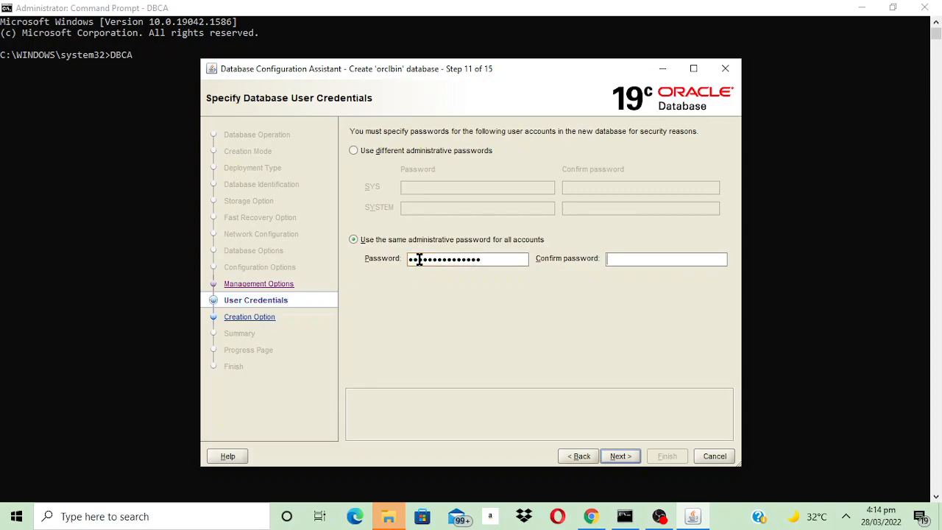
key(Tab)
click(622, 457)
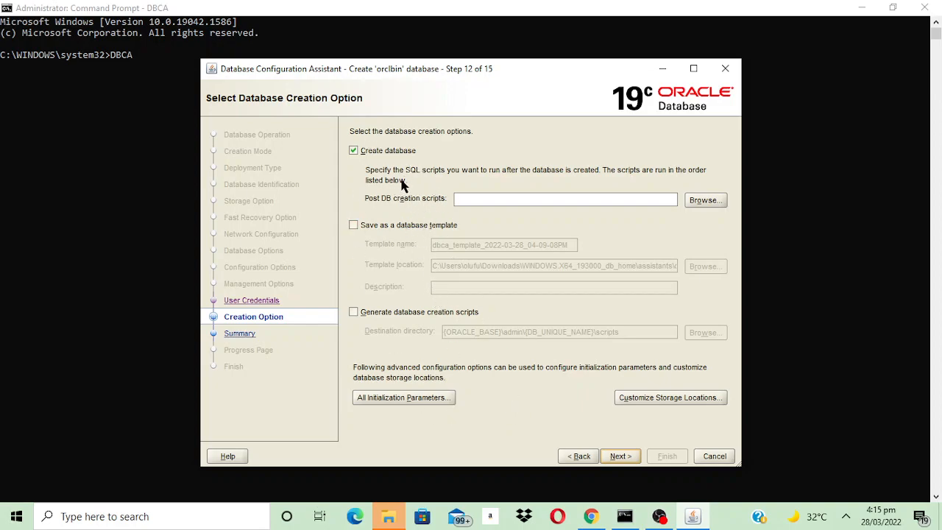
- Save the setup as a database template described as Test and generate database creation scripts
click(353, 225)
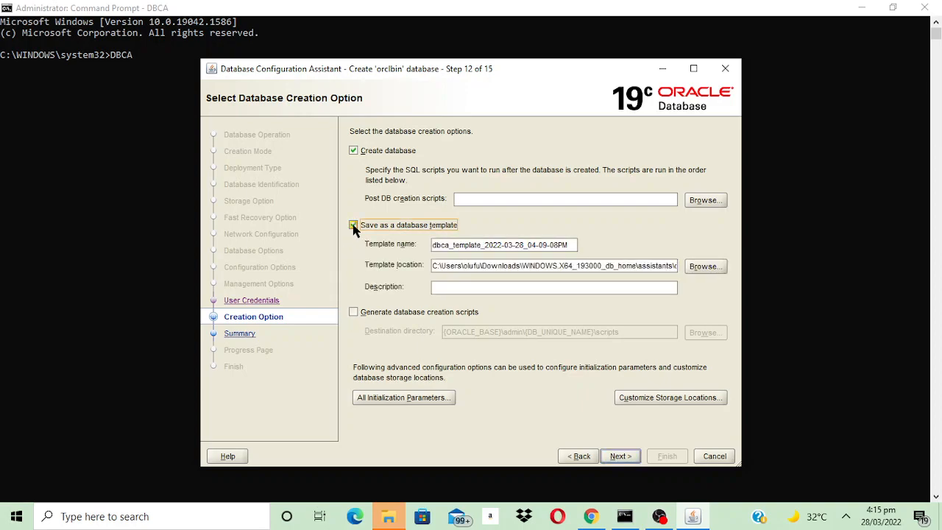
click(592, 288)
text(Test)
click(353, 312)
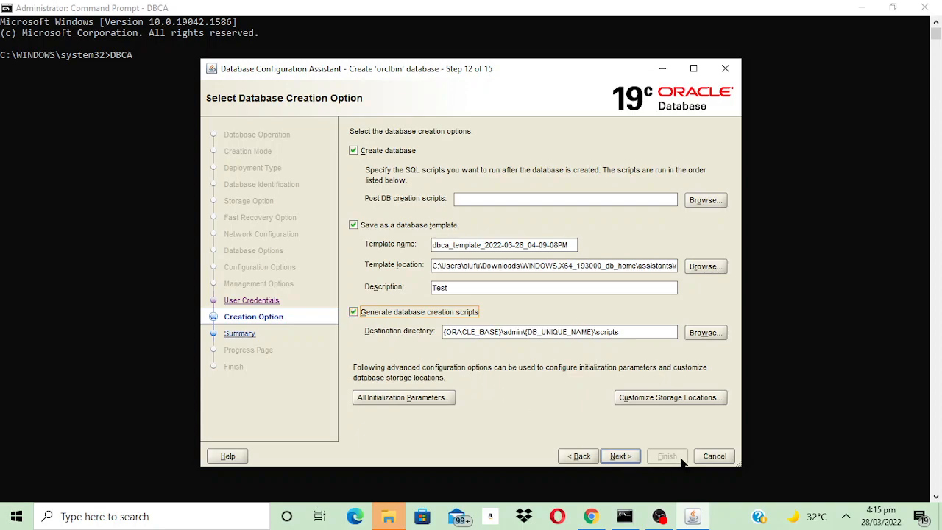
- Advance to the summary and review the global settings, initialization parameters, character sets, tablespaces, data files and redo log groups
click(619, 456)
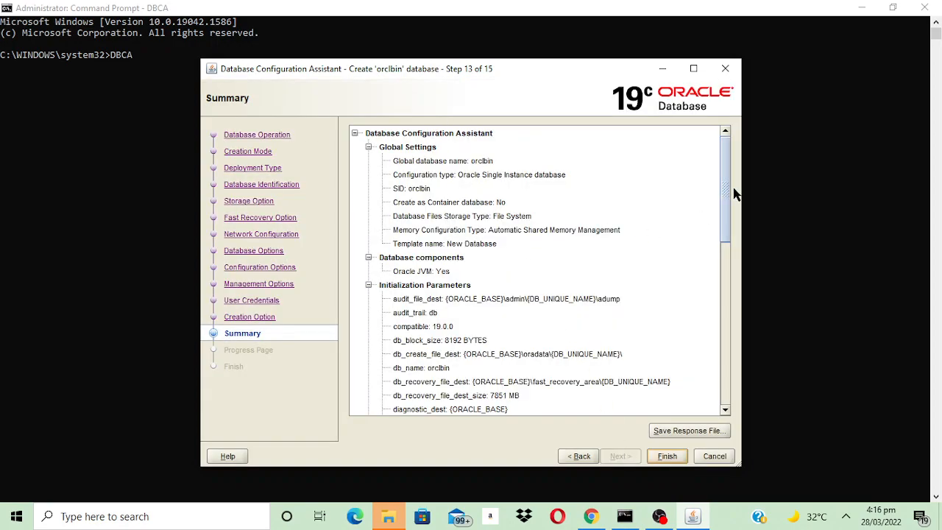
drag(725, 192, 725, 200)
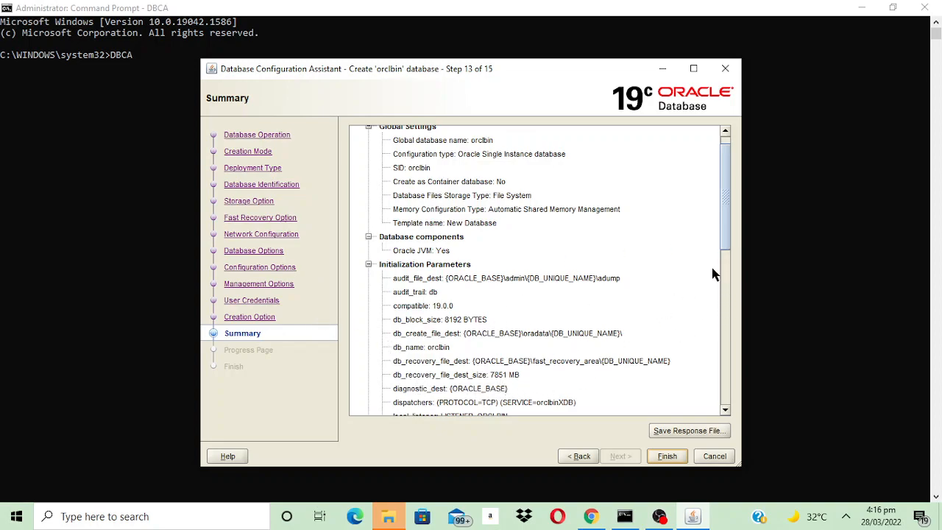
scroll(723, 241, down, 3)
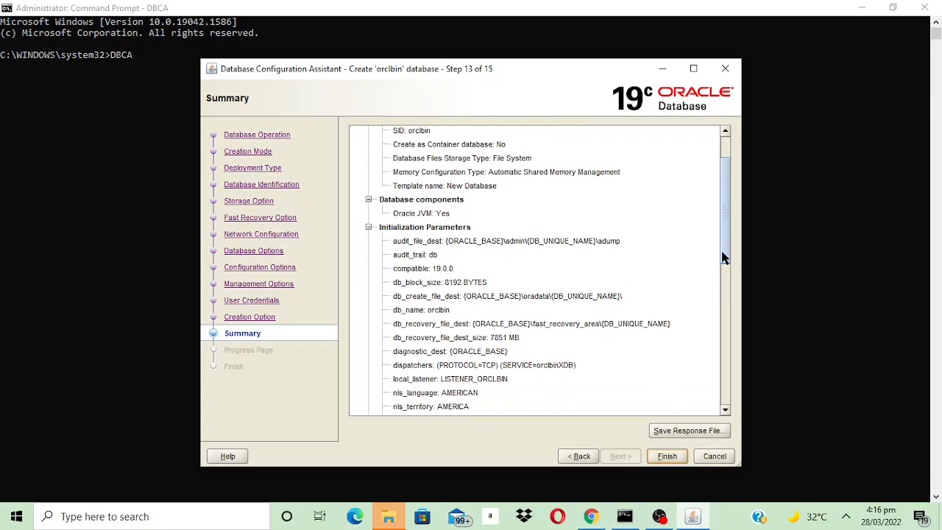
scroll(724, 265, down, 2)
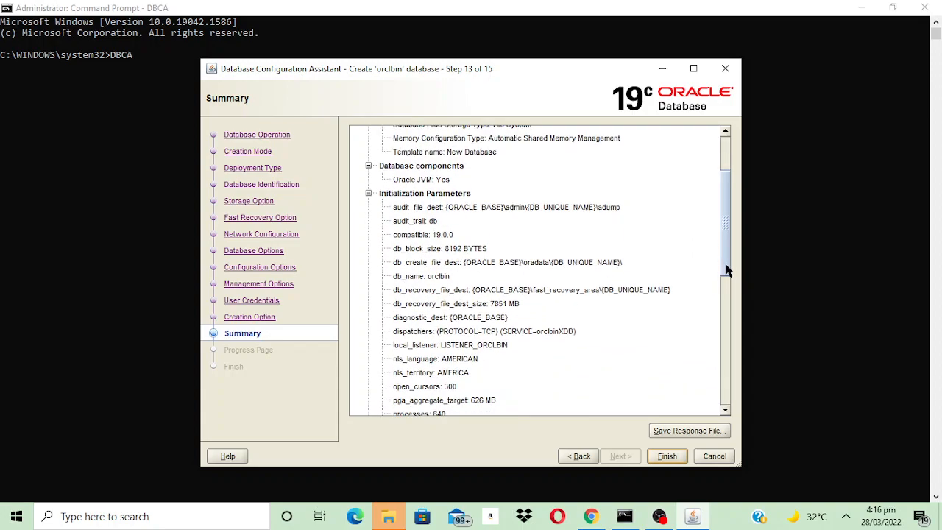
drag(725, 270, 724, 307)
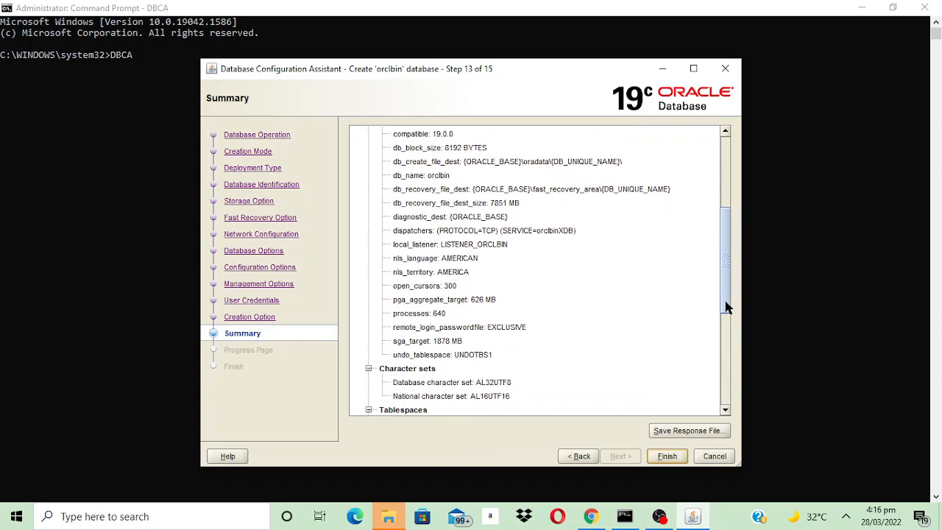
drag(725, 303, 723, 377)
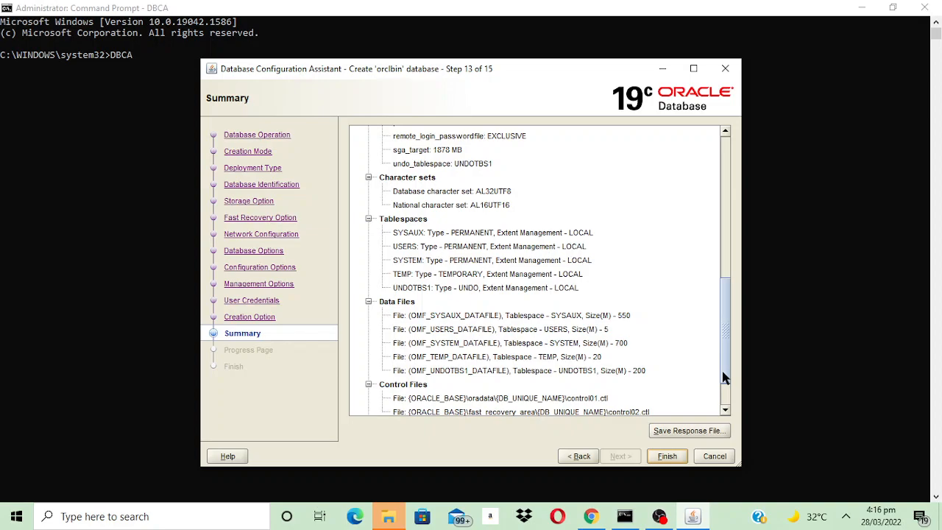
drag(723, 377, 723, 405)
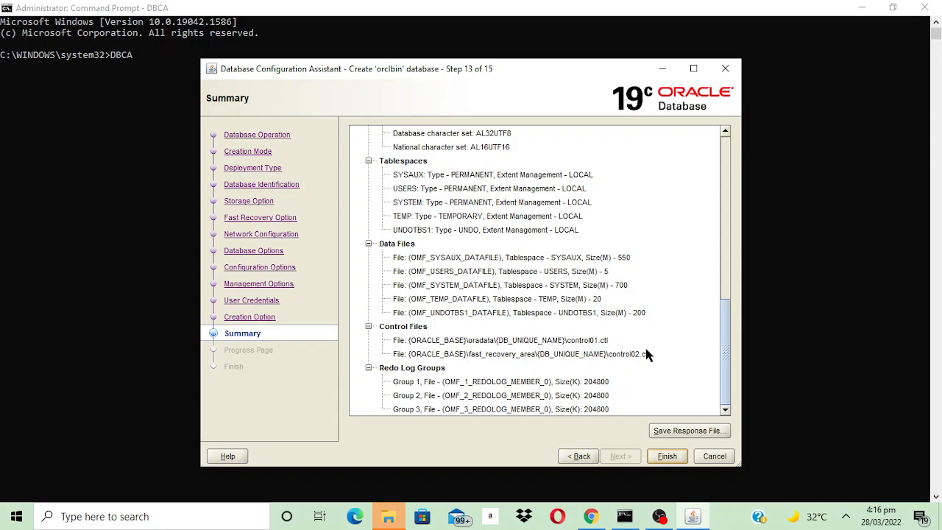
click(669, 433)
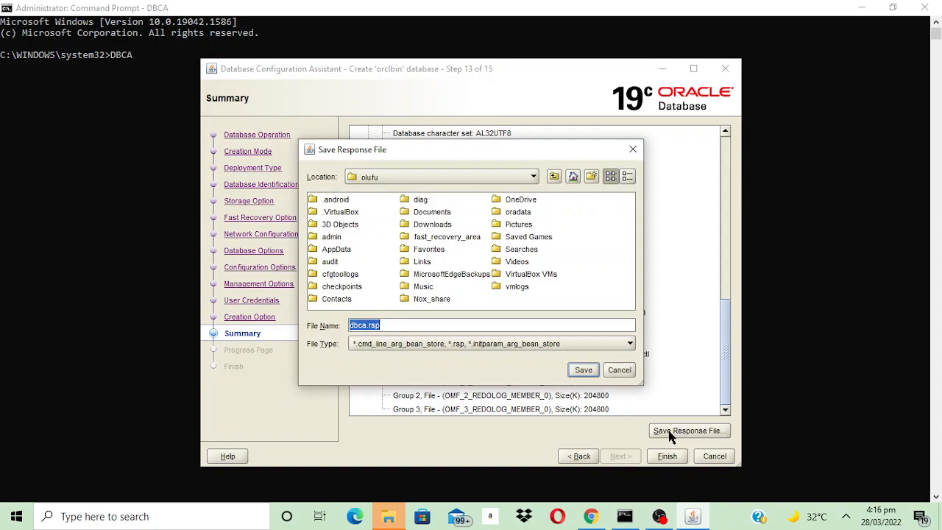
click(553, 179)
click(554, 179)
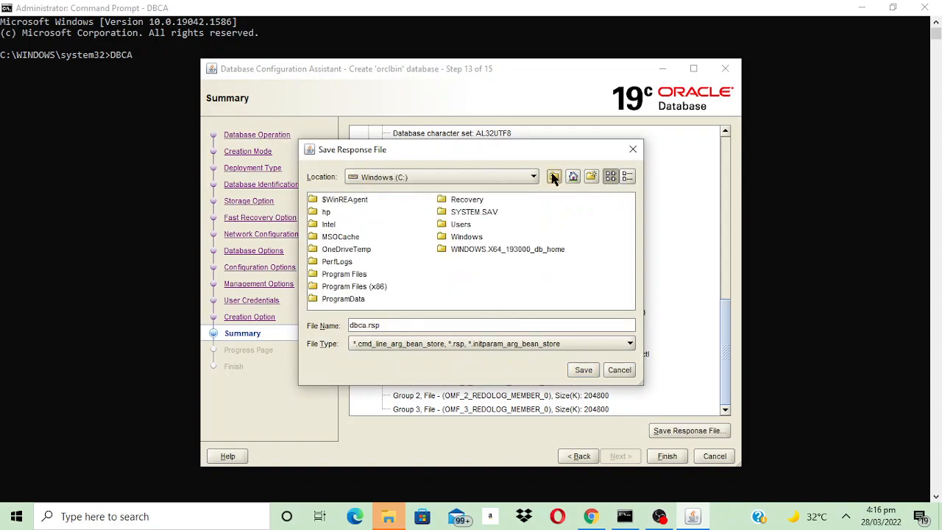
click(553, 179)
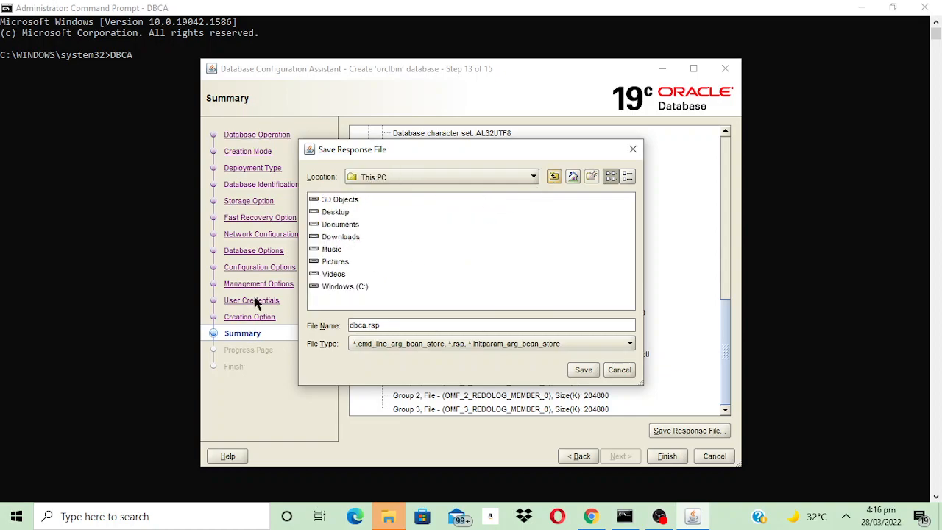
double_click(334, 212)
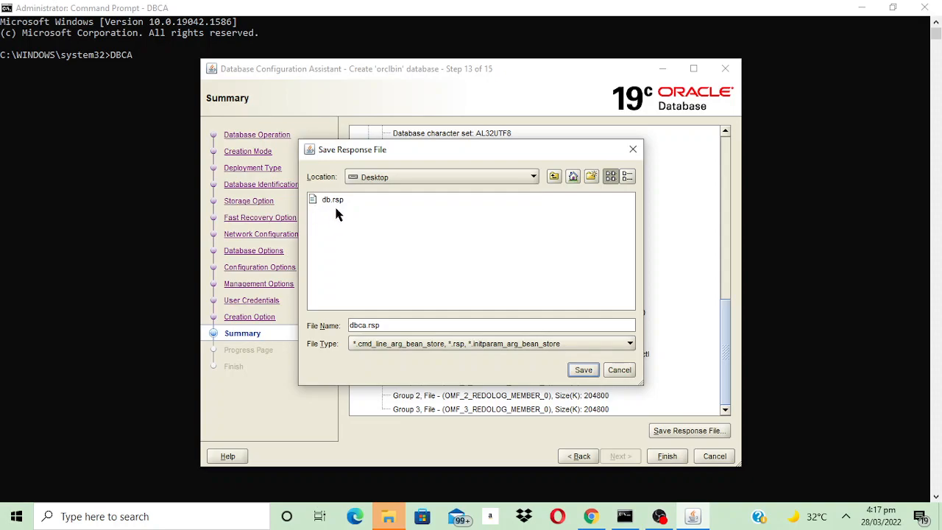
click(620, 372)
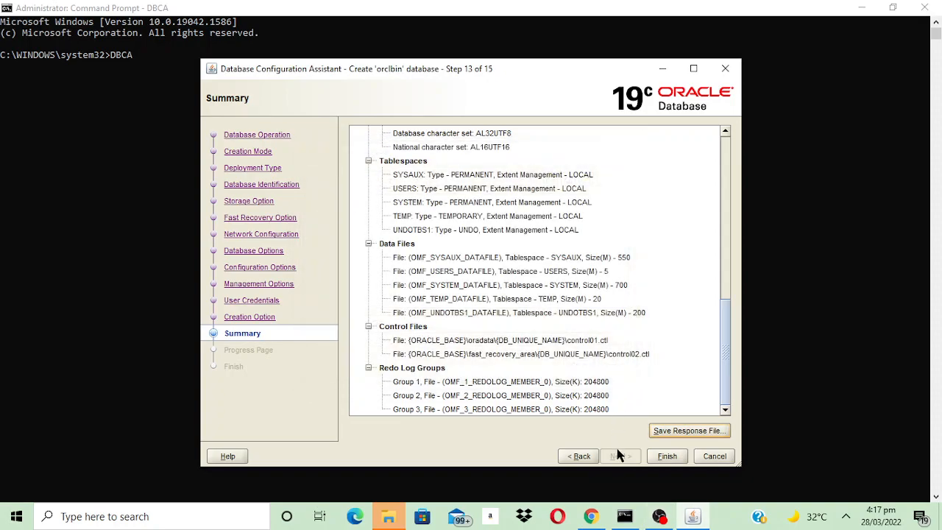
- Start creating the database with Finish, then cancel the creation and confirm exiting the assistant
click(674, 457)
click(715, 456)
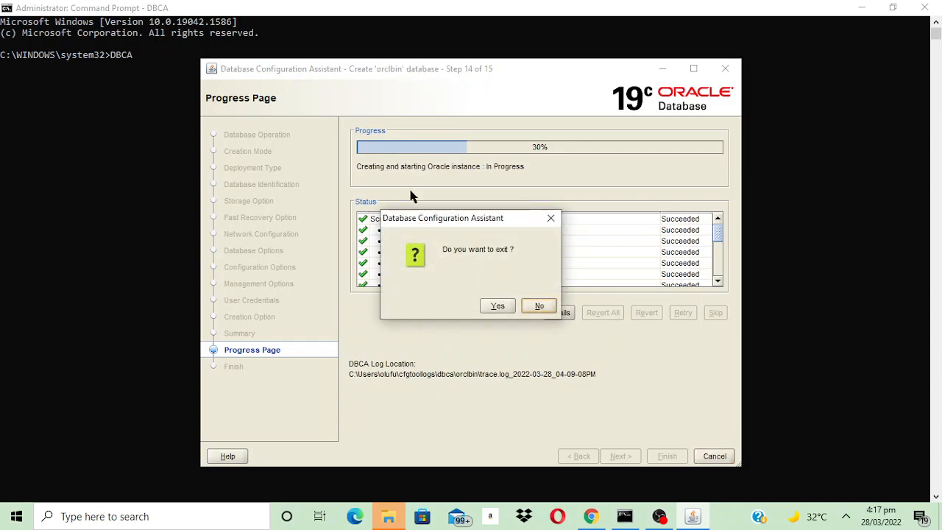
click(497, 306)
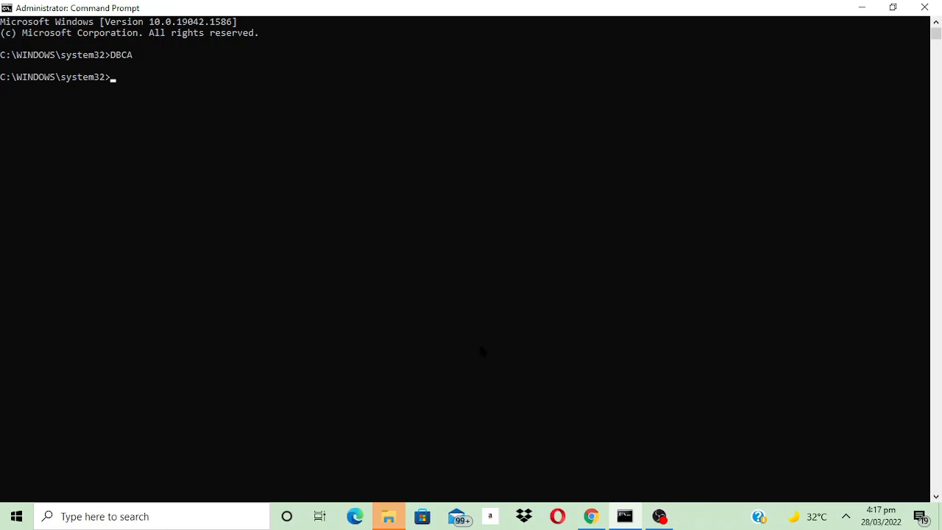
click(662, 518)
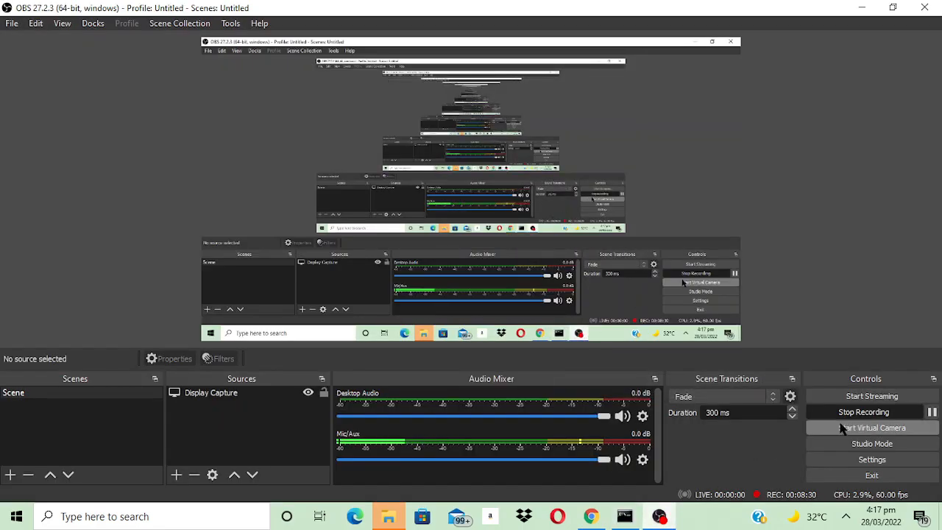